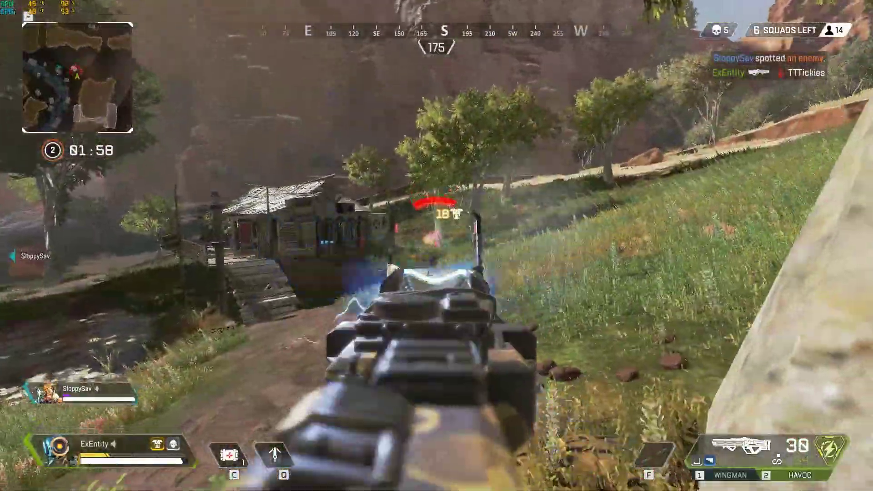
Fight enemies with the Havoc and R-99, reload, and start reviving the downed teammate.
left_click_drag(436, 246, 436, 245)
key("g")
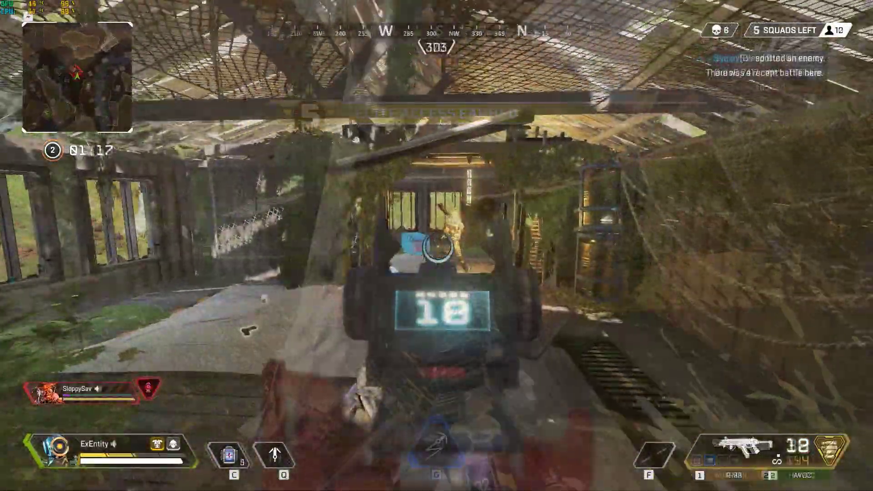
left_click_drag(437, 246, 436, 246)
key("r")
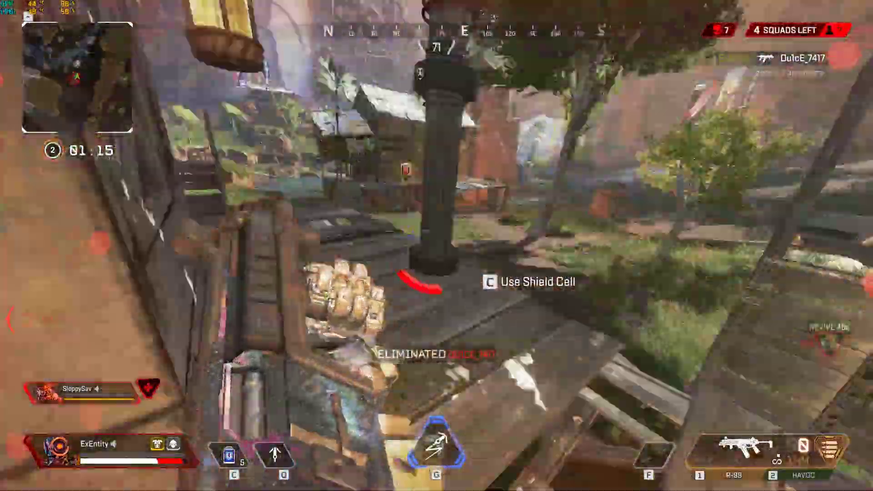
key("e")
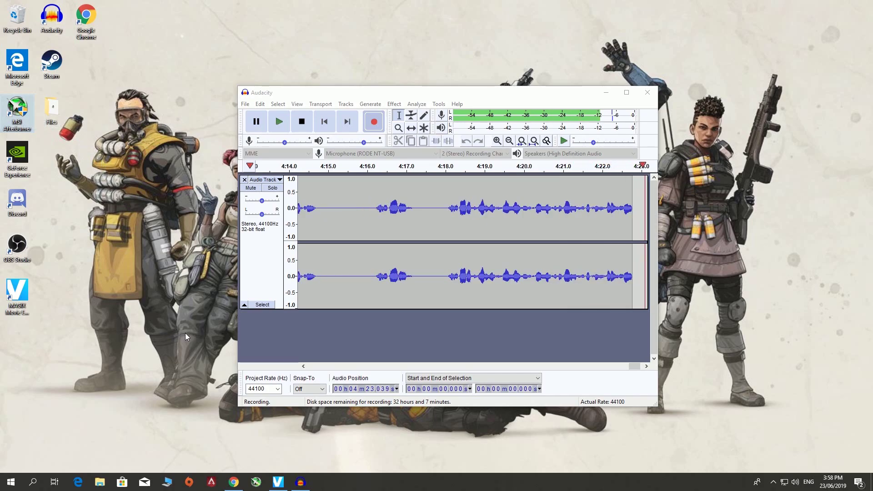
left_click(237, 484)
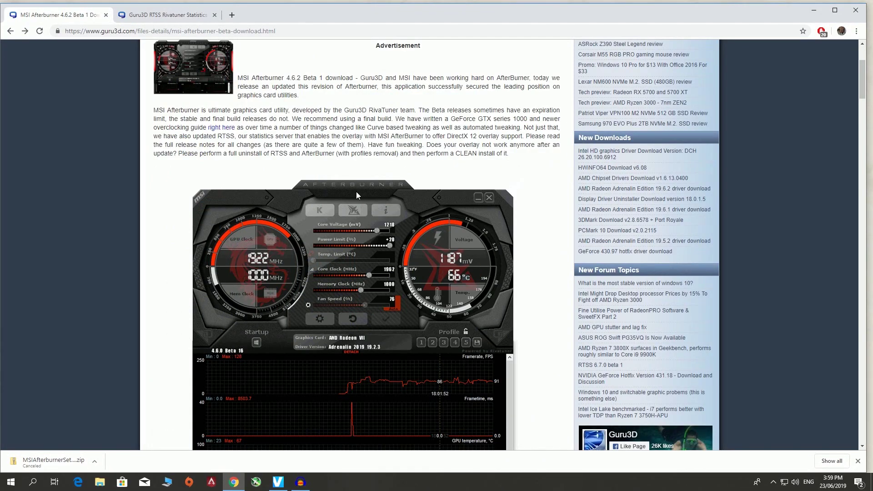
scroll(460, 283, "down", 7)
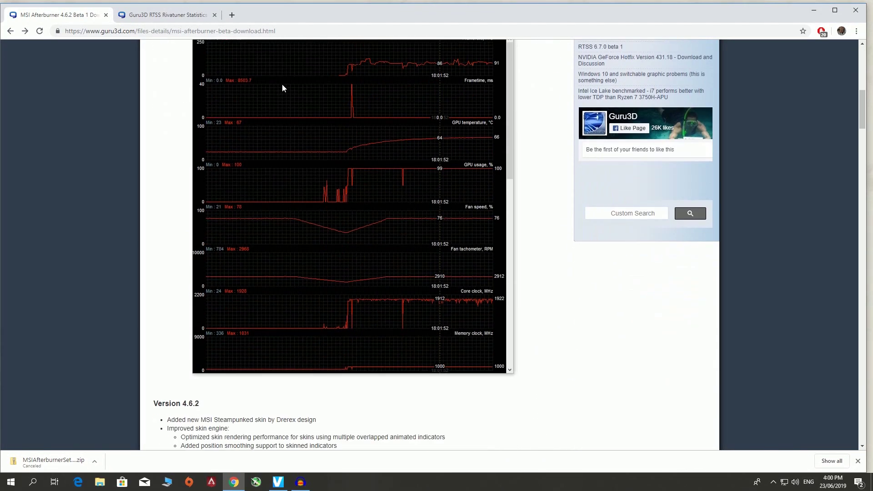
scroll(439, 263, "down", 4)
scroll(454, 211, "up", 8)
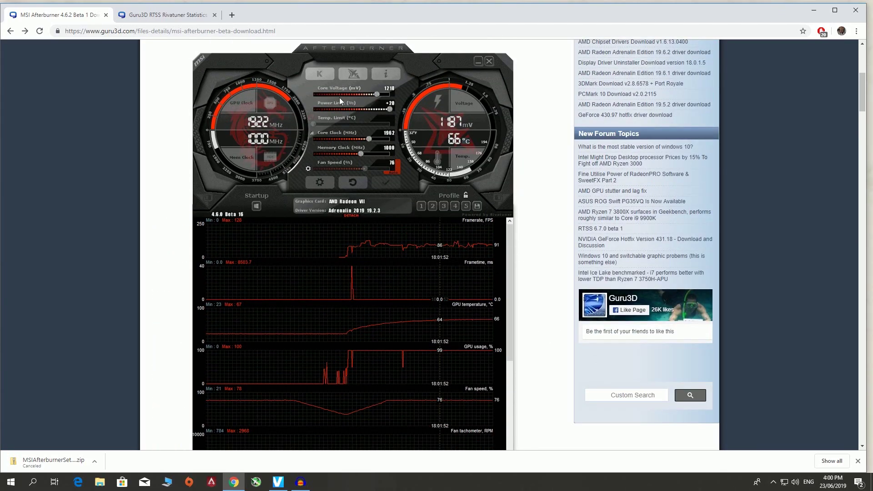
scroll(444, 212, "down", 20)
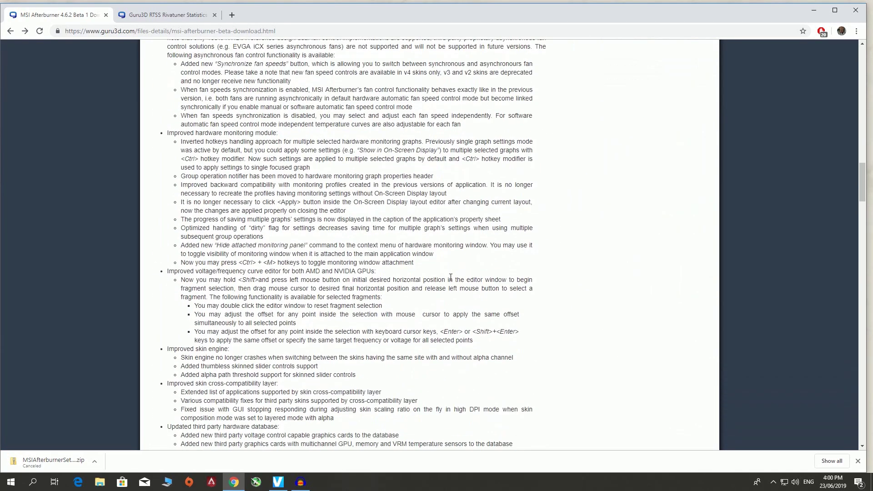
scroll(519, 361, "down", 4)
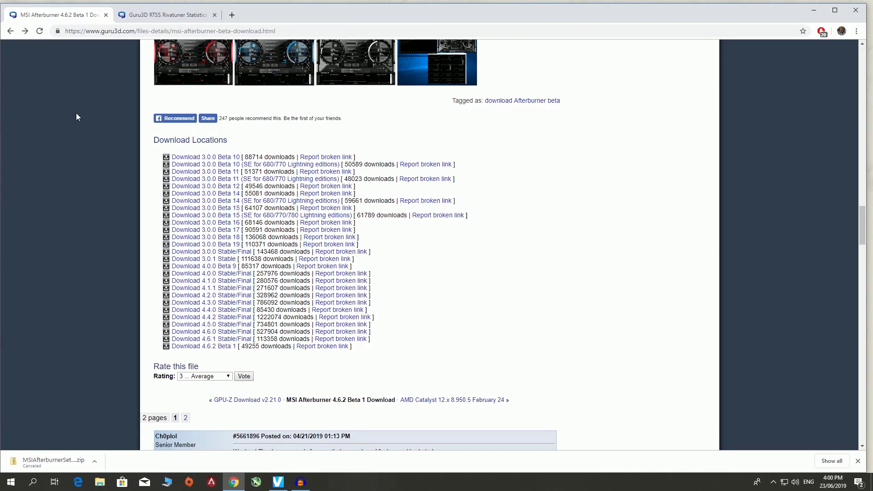
left_click(157, 15)
scroll(599, 369, "down", 5)
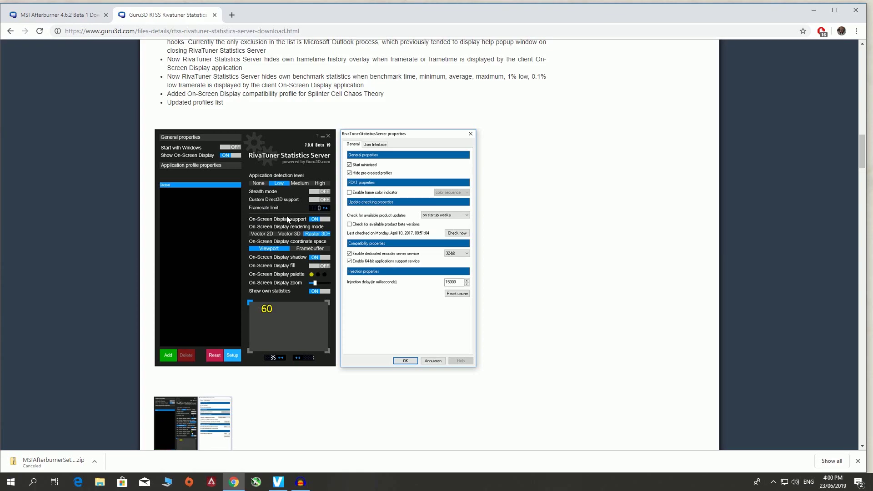
scroll(464, 303, "down", 8)
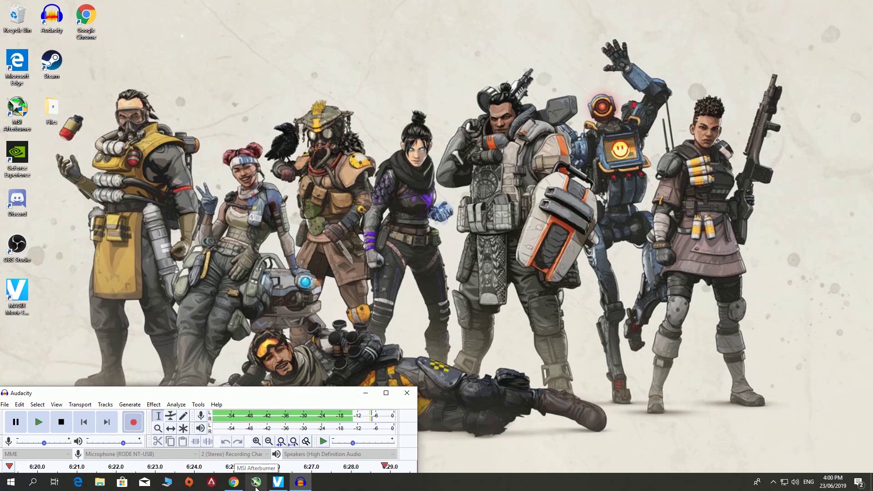
Launch MSI Afterburner, approve the UAC prompt, and position its window on the desktop.
left_click(255, 483)
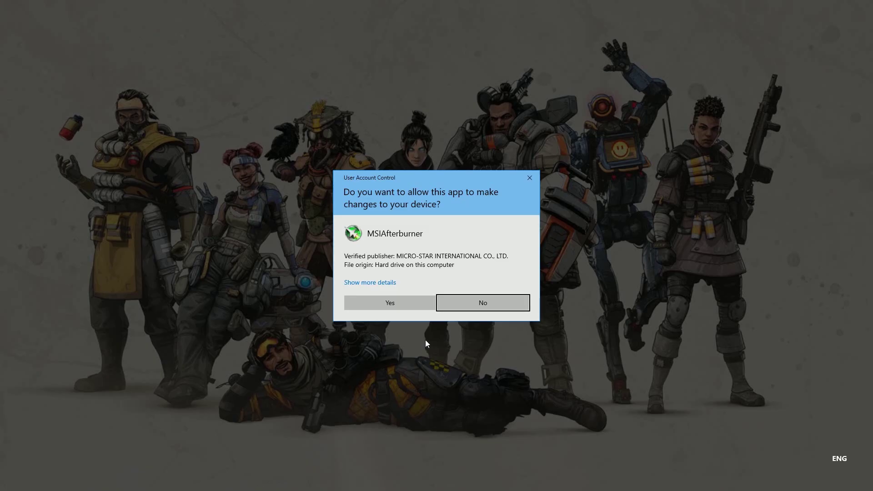
left_click(389, 304)
left_click_drag(512, 82, 473, 68)
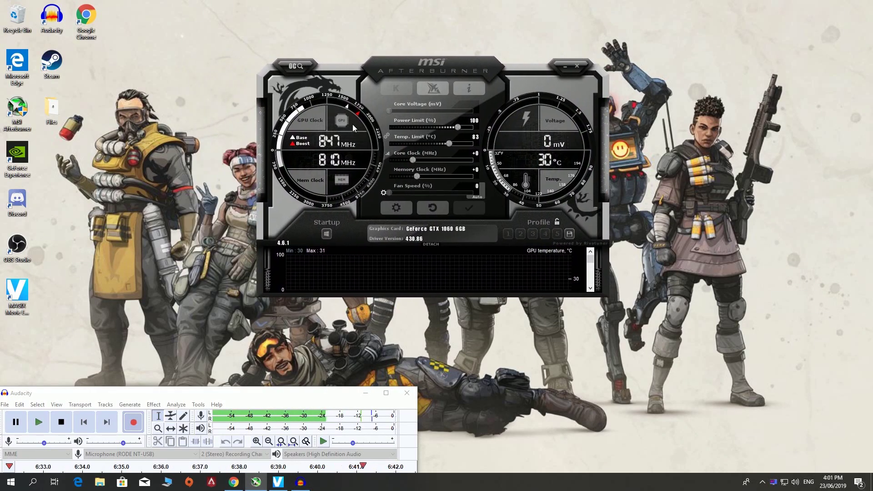
Turn fan speed Auto off, set fan speed to 65, then re-enable Auto.
left_click(483, 195)
left_click(435, 192)
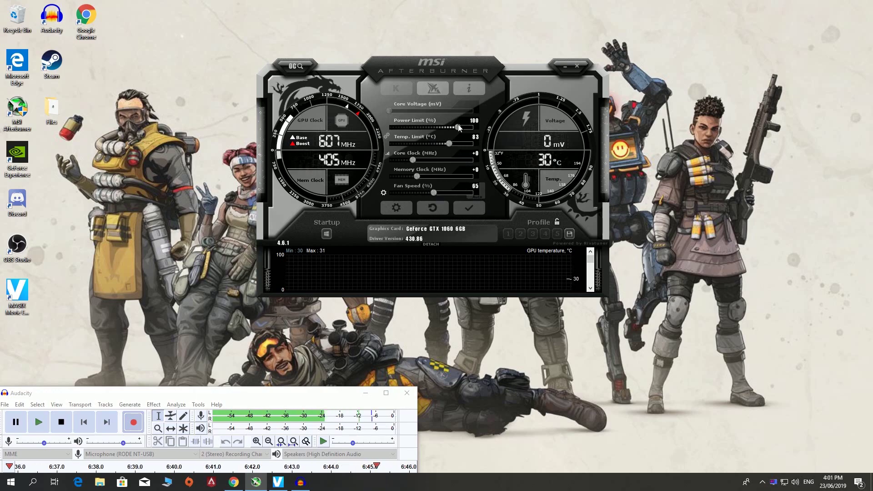
left_click(483, 195)
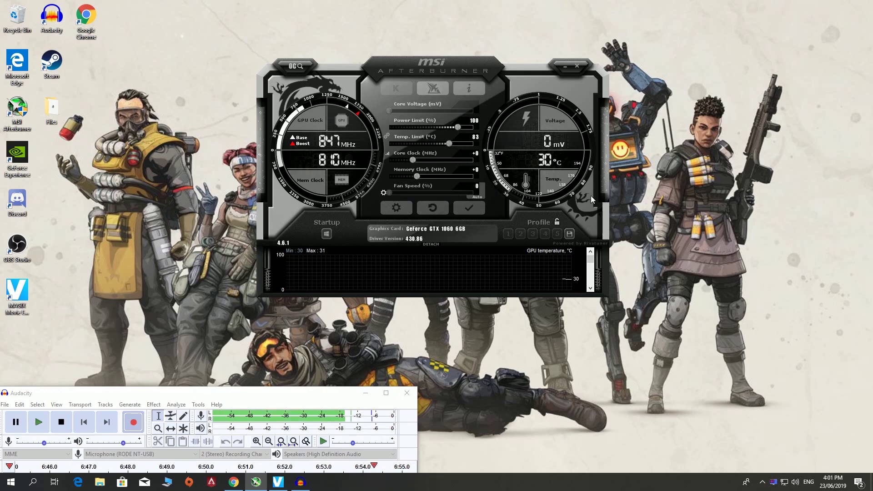
Open RivaTuner Statistics Server and set its framerate limit to 120.
left_click(774, 483)
left_click_drag(736, 100, 744, 48)
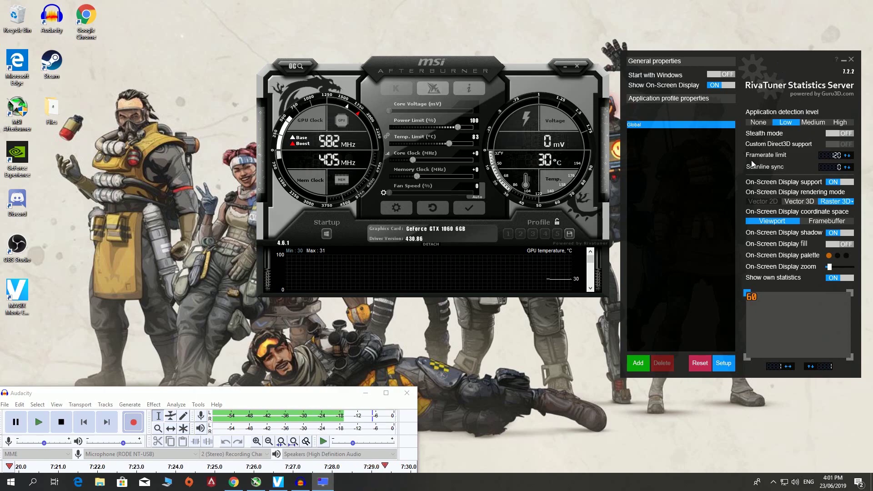
left_click(833, 156)
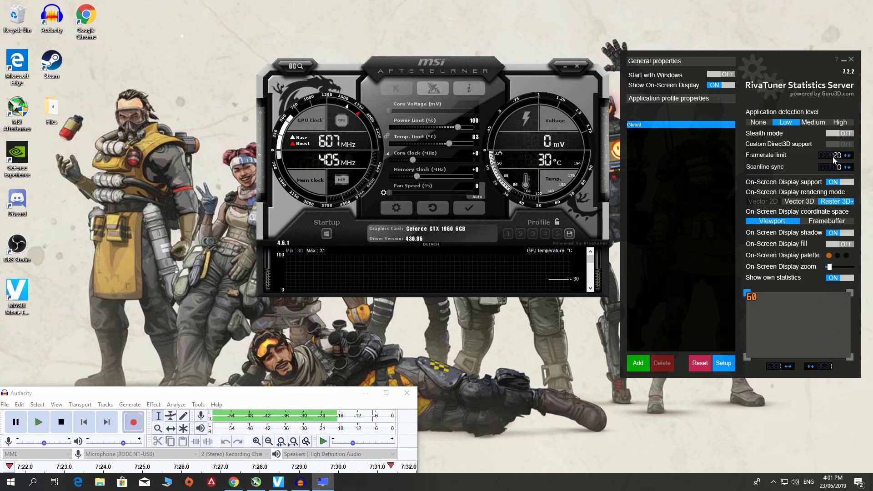
type("15")
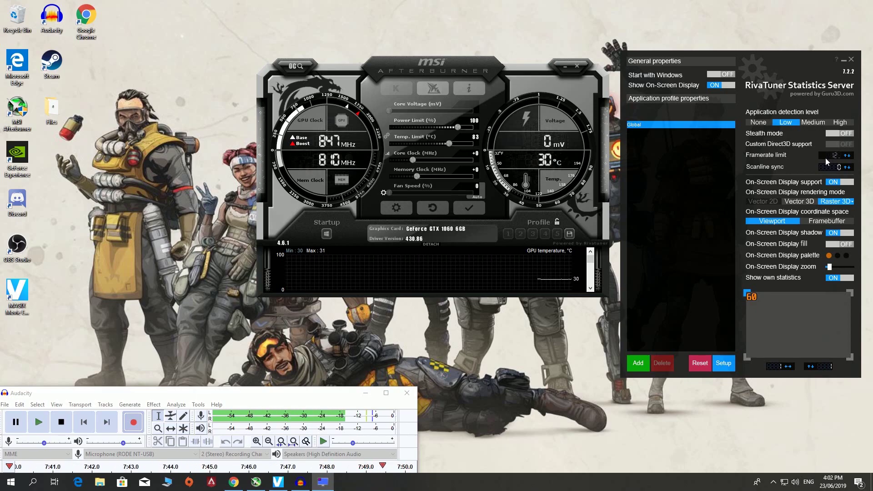
type("0")
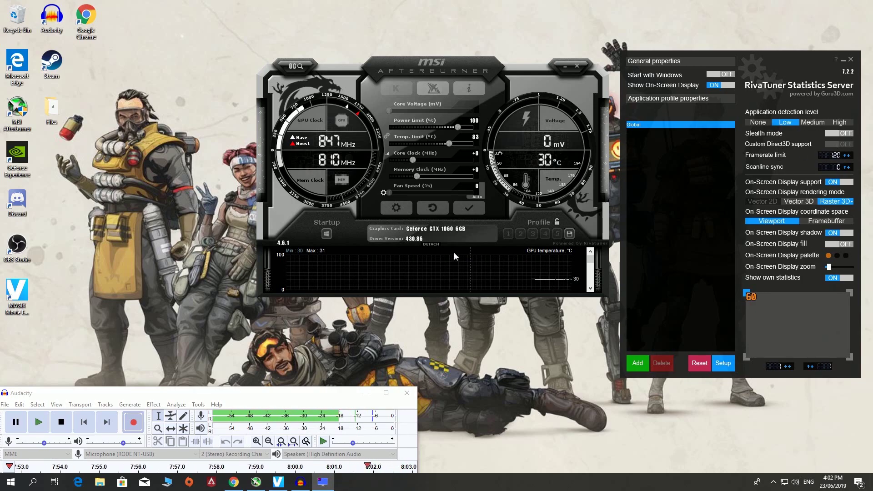
Reposition the Afterburner window and open its properties dialog.
left_click_drag(463, 61, 442, 51)
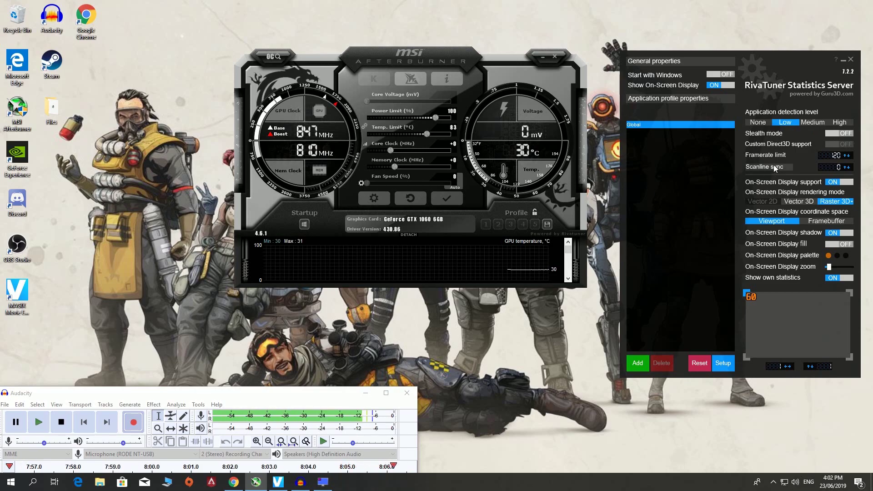
mouse_move(775, 169)
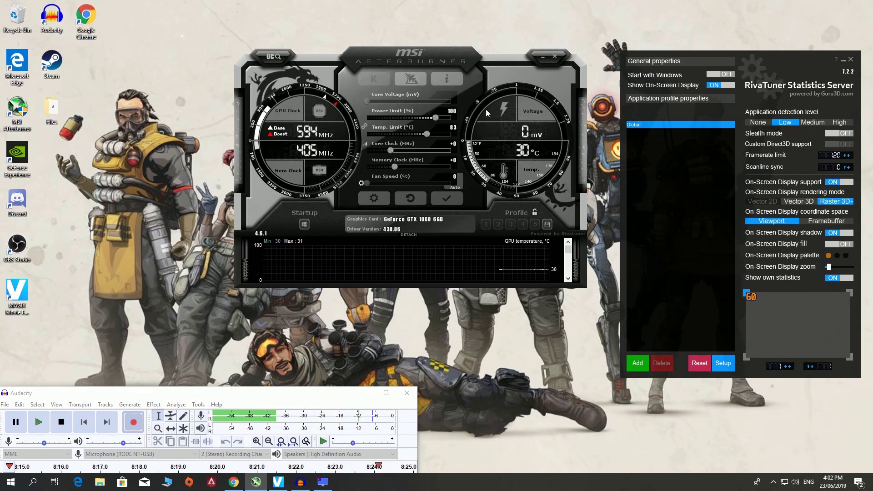
left_click_drag(414, 48, 410, 35)
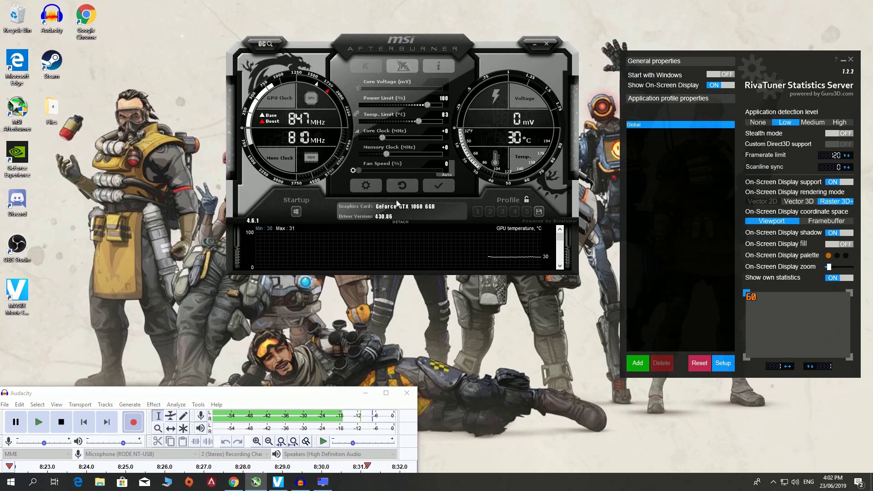
left_click(370, 190)
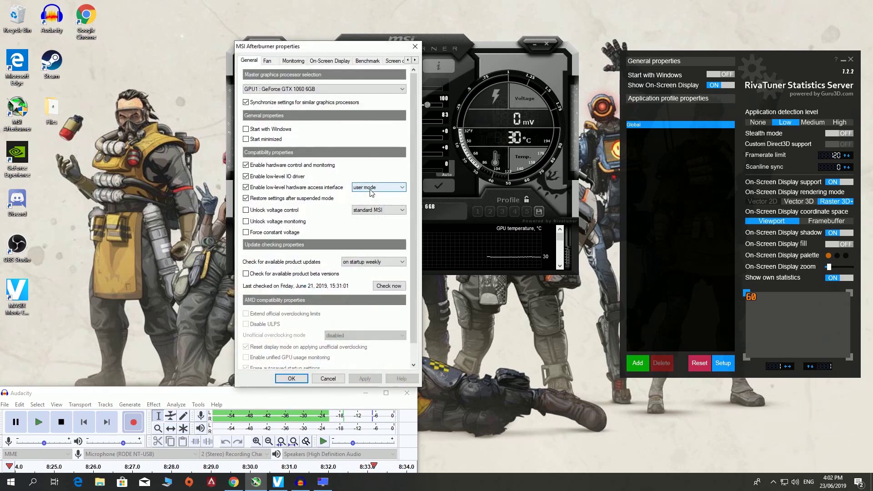
Open the Monitoring settings and enable FB usage with Show in On-Screen Display.
left_click(293, 62)
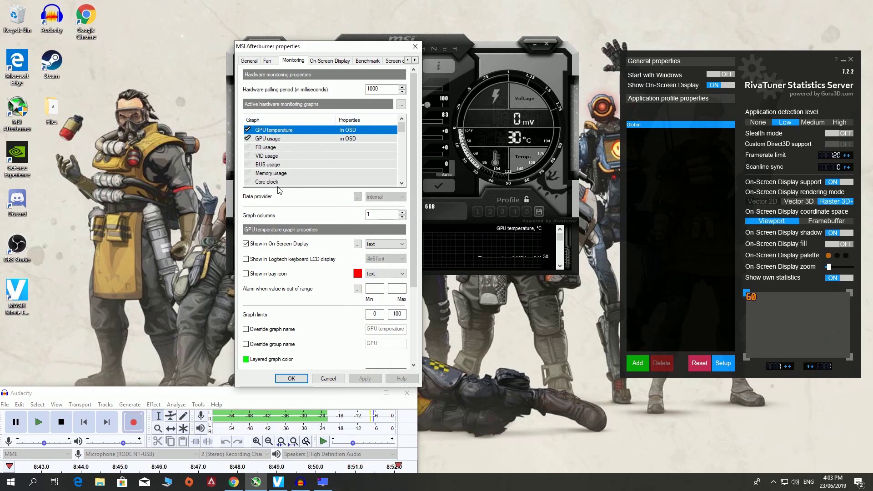
left_click_drag(779, 67, 733, 55)
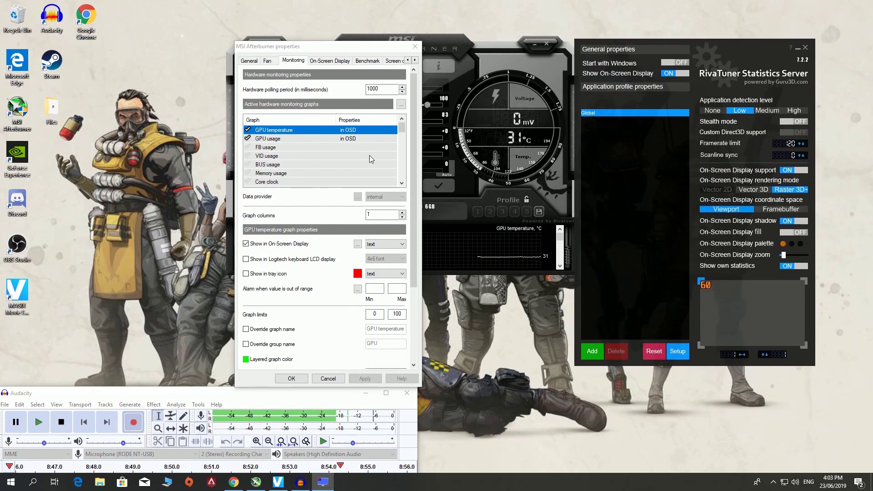
mouse_move(402, 129)
left_mouse_down()
mouse_move(406, 184)
mouse_move(398, 132)
mouse_move(412, 175)
mouse_move(416, 127)
left_mouse_up()
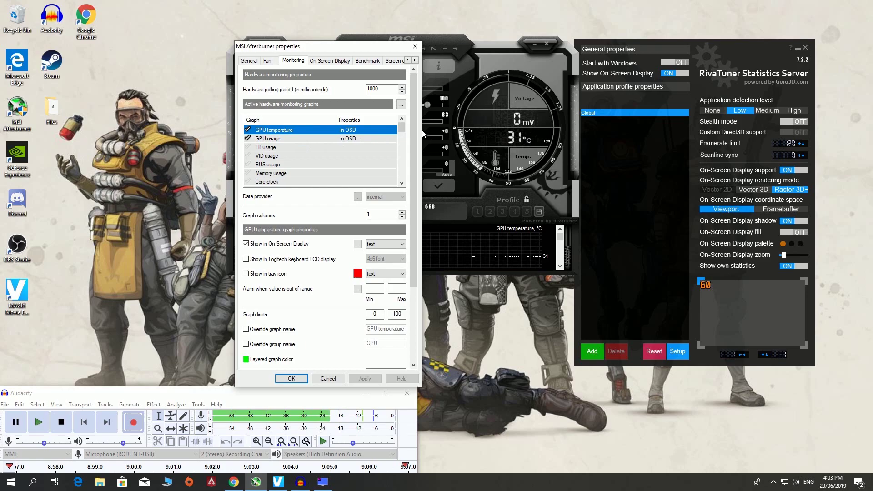
left_click_drag(402, 129, 404, 155)
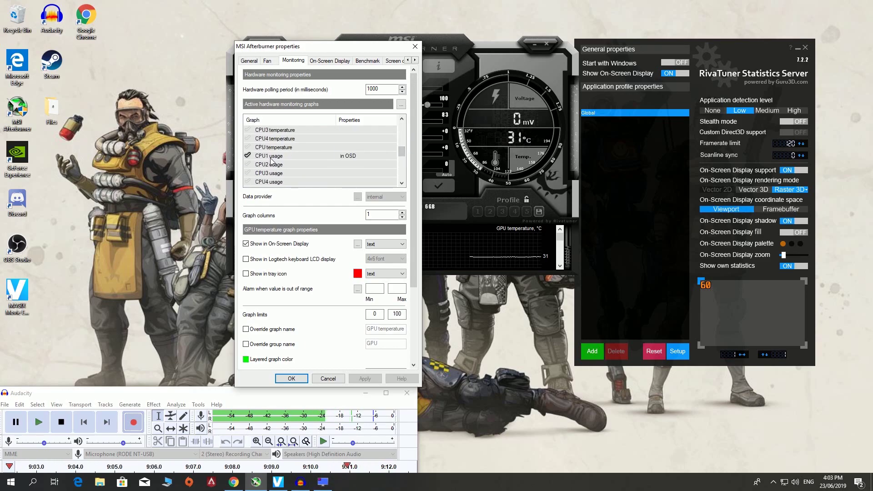
left_click_drag(400, 157, 401, 152)
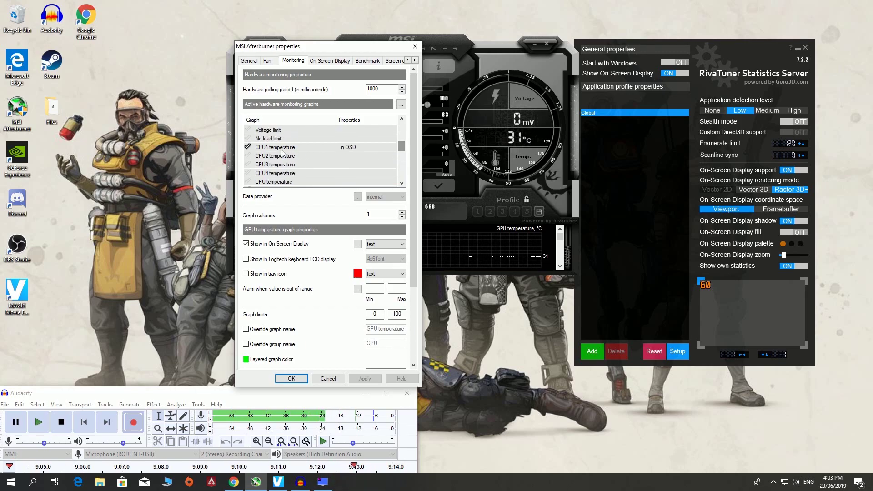
scroll(271, 151, "up", 5)
left_click(249, 146)
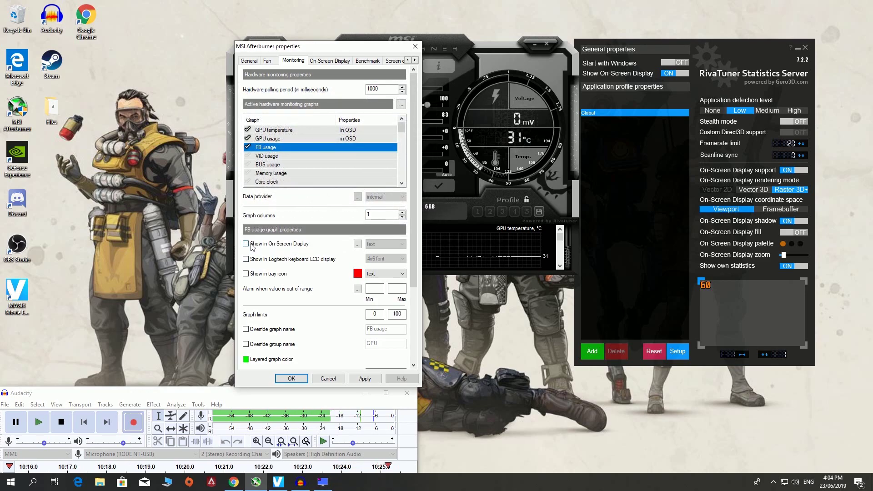
left_click(251, 245)
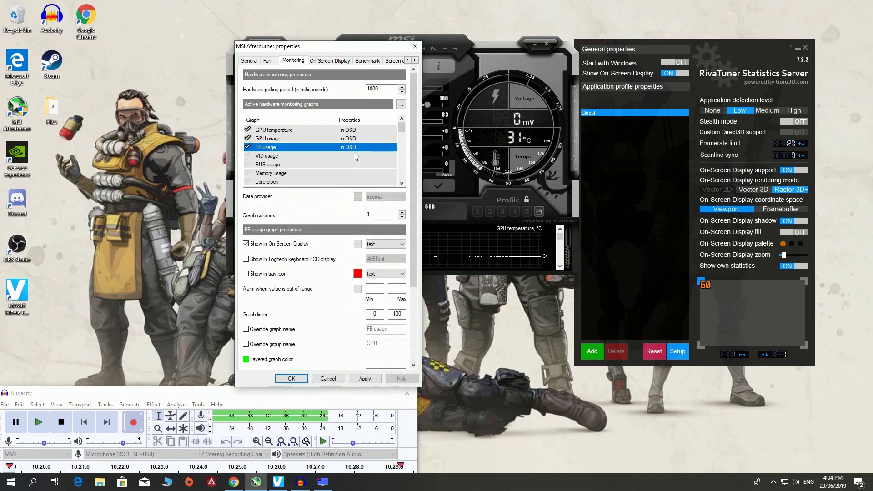
Enable VID usage in the On-Screen Display, uncheck FB usage, then Apply and OK.
left_click(247, 155)
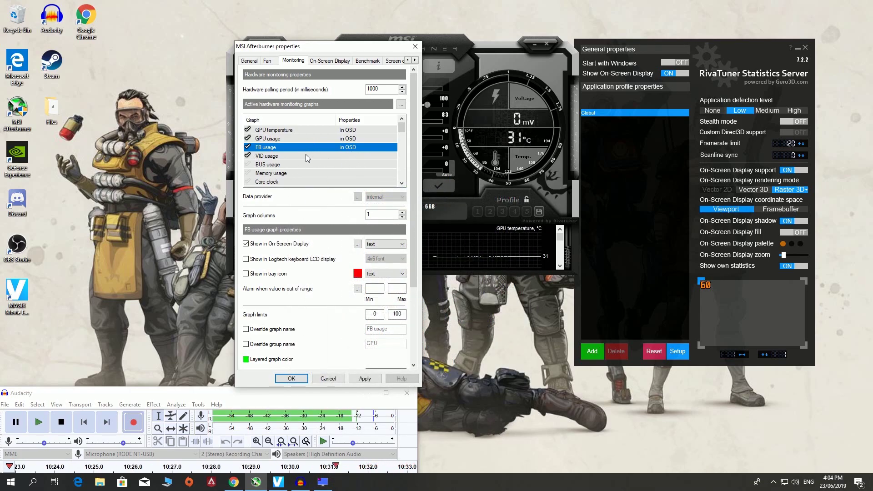
left_click(272, 157)
left_click(246, 245)
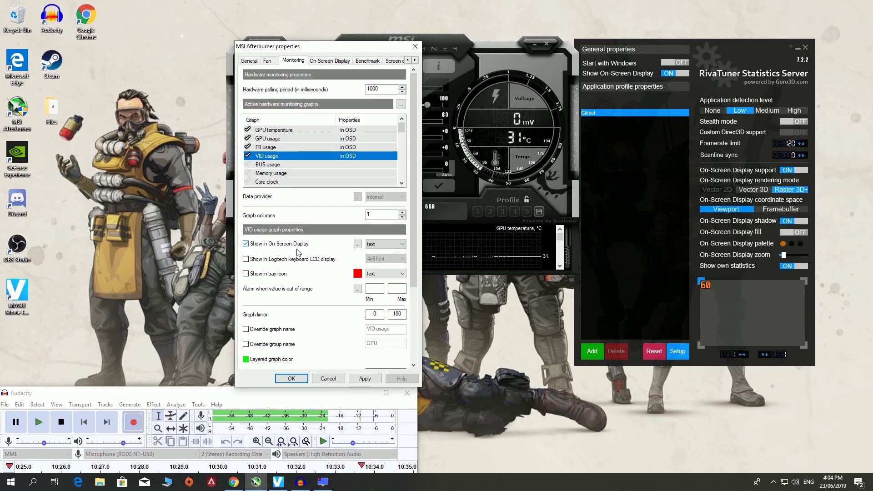
left_click(248, 147)
mouse_move(403, 129)
left_mouse_down()
mouse_move(411, 165)
mouse_move(408, 128)
left_mouse_up()
left_click(364, 379)
left_click(292, 378)
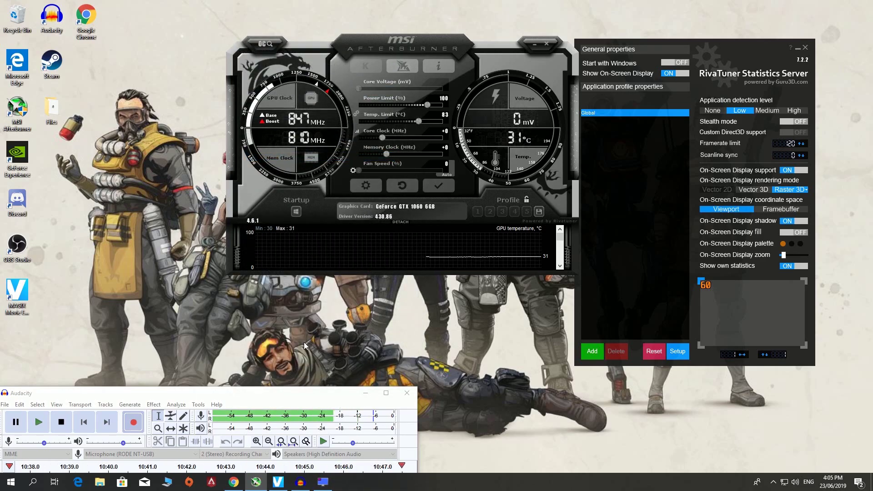
Switch fan speed to manual, set it to about 65%, and apply.
left_click(448, 169)
left_click_drag(359, 170, 405, 174)
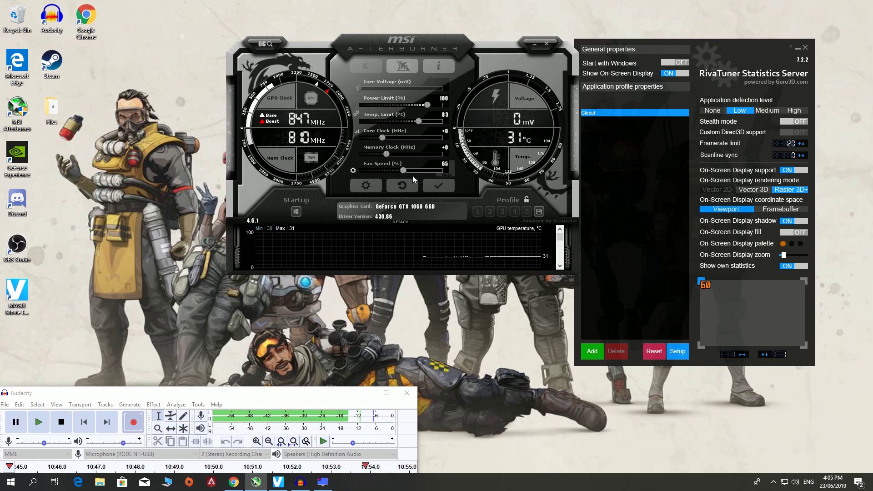
left_click(449, 189)
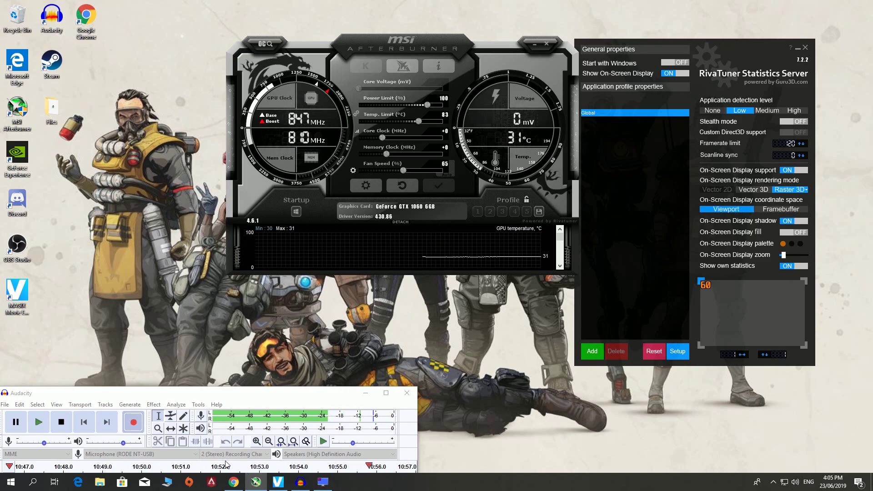
Open Apex Legends' Advanced Launch Options from its Game Properties in Origin.
left_click(190, 483)
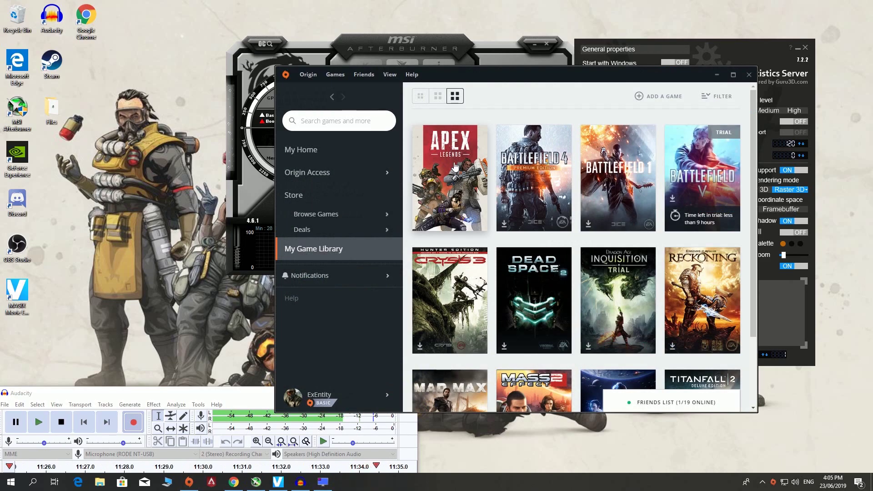
right_click(460, 170)
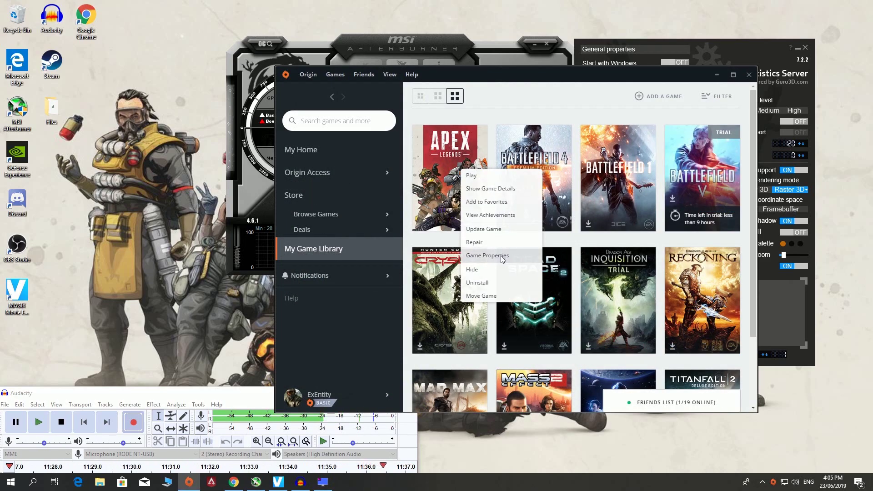
left_click(487, 255)
left_click(389, 152)
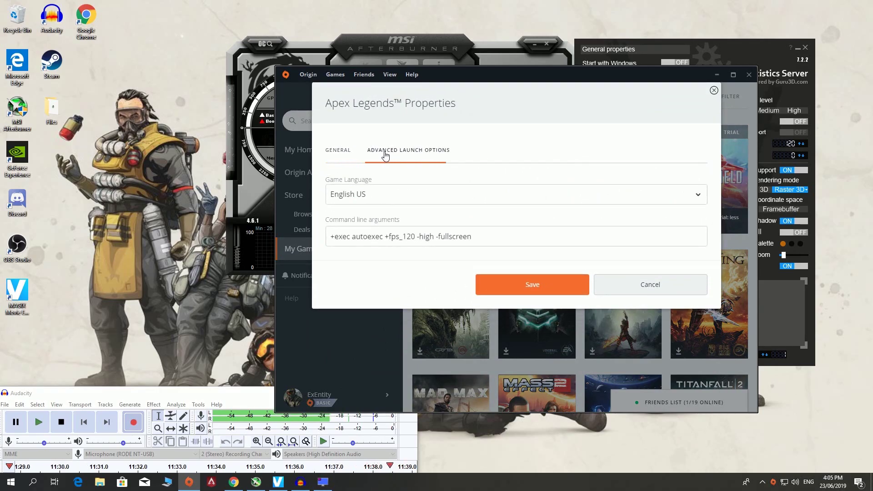
Select the arguments '+exec autoexec +fps_120 -high -fullscreen' and close without saving.
left_click_drag(486, 235, 411, 239)
left_click(414, 238)
double_click(368, 236)
left_click(385, 238)
left_click_drag(385, 238, 330, 237)
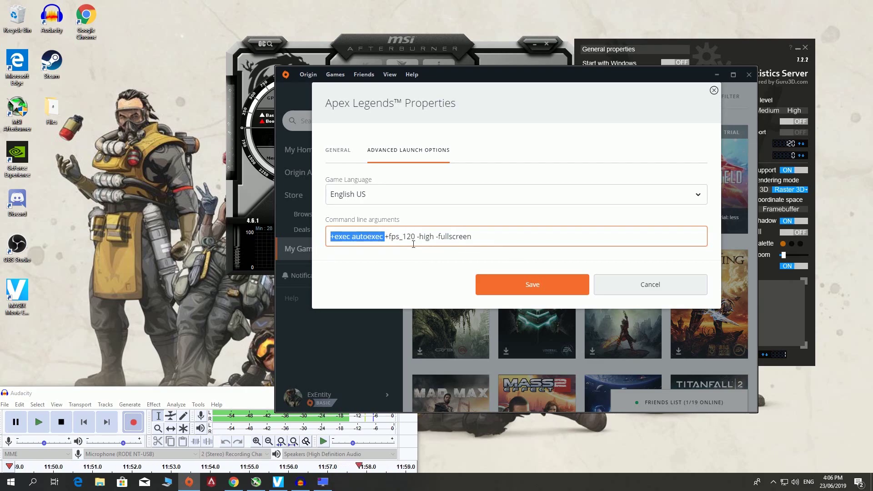
left_click_drag(513, 241, 313, 240)
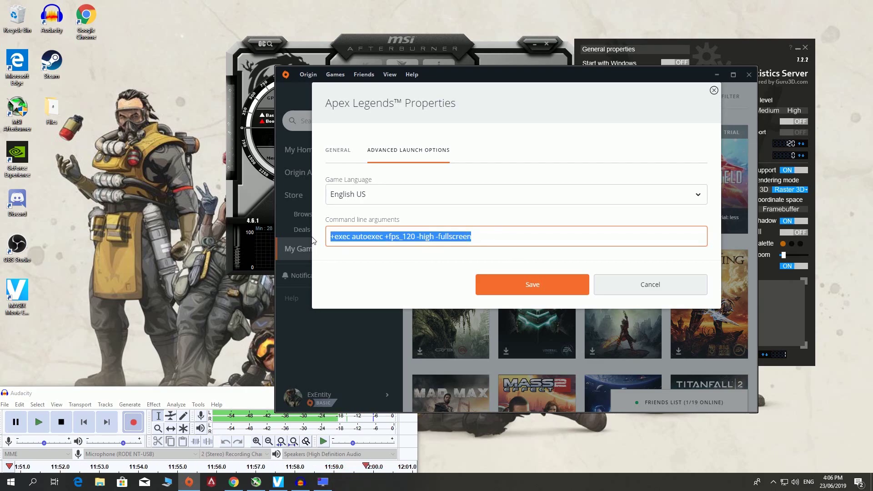
key("Escape")
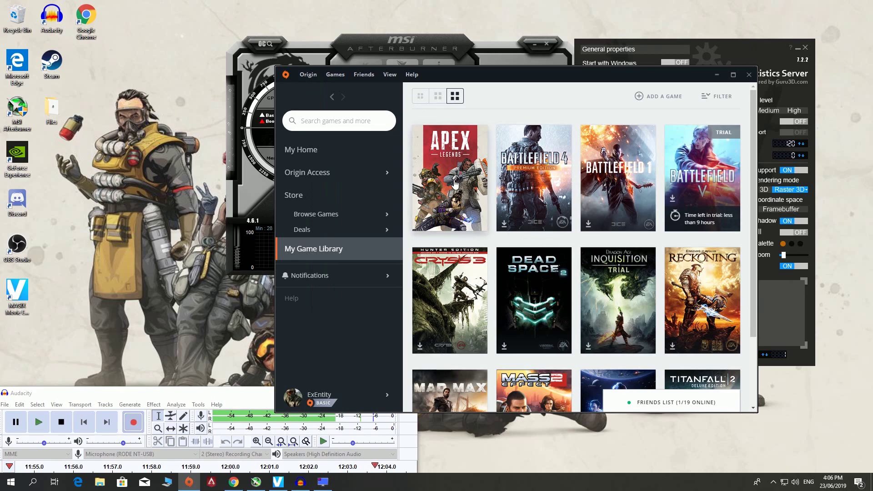
Open the Apex Legends page in Origin's library and press Play.
left_click(454, 184)
left_click(637, 294)
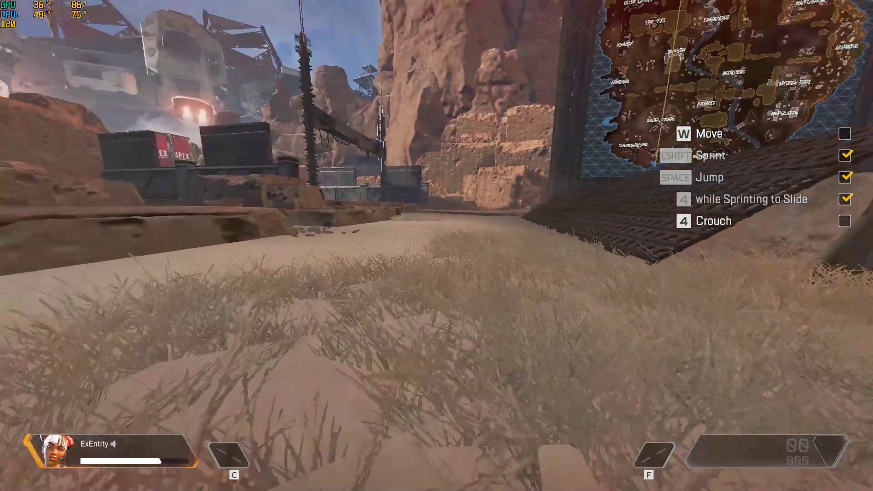
Walk across the training area's sand and metal grates into the corridor, completing the Move step.
key("w")
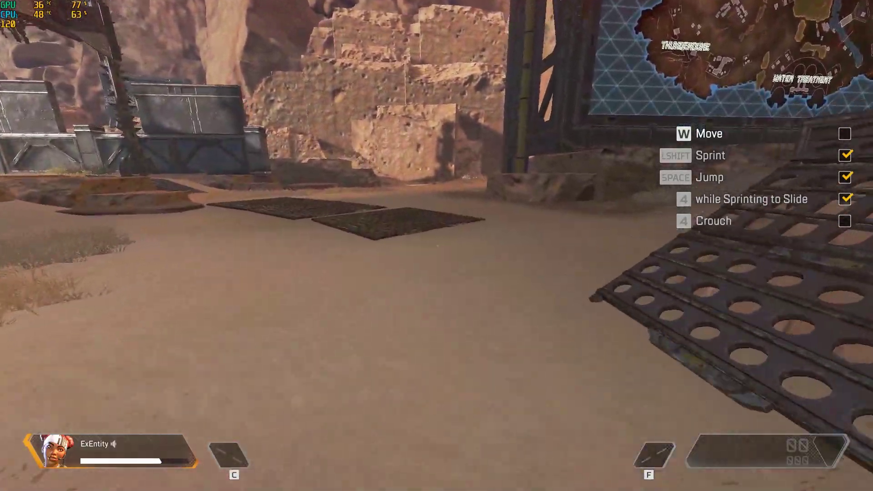
key("w")
key("w")
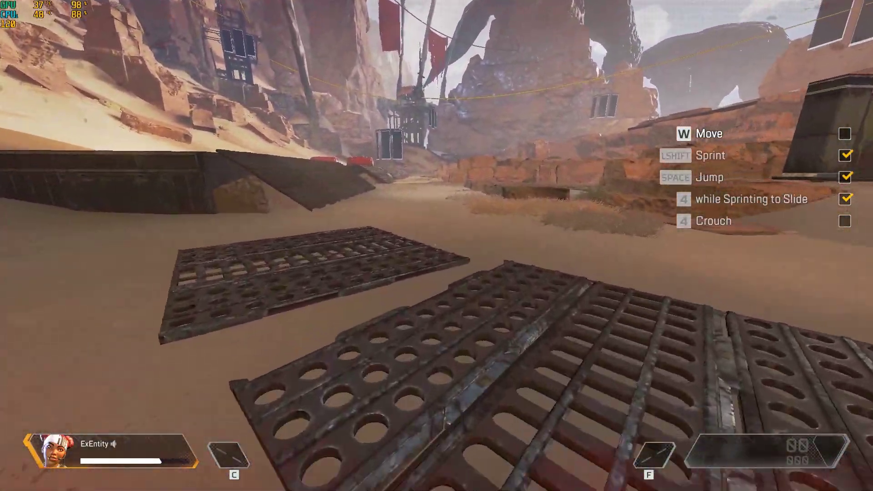
key("w")
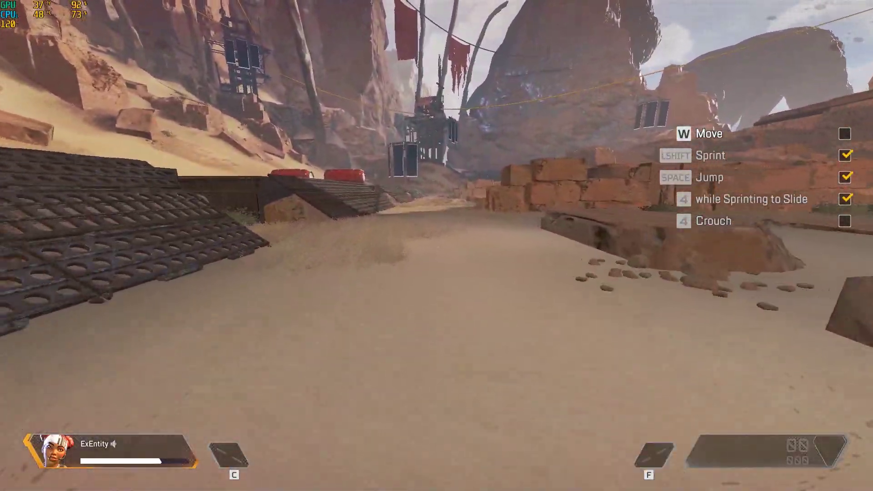
key("w")
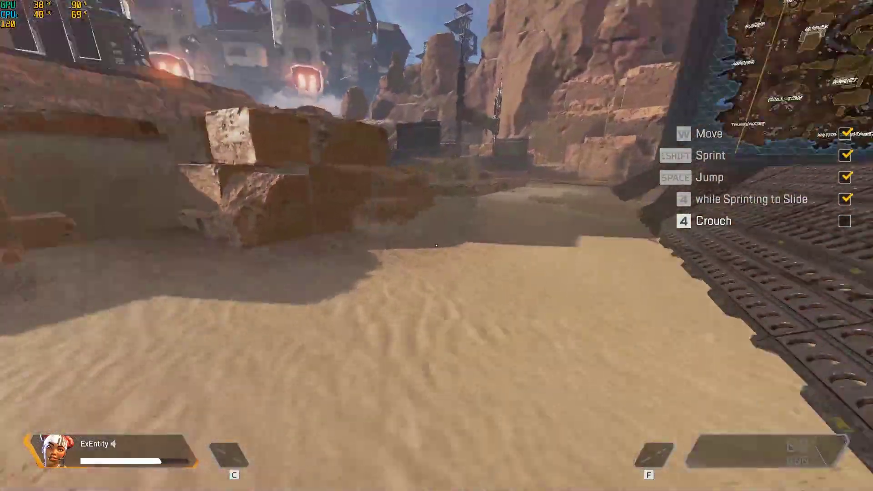
key("w")
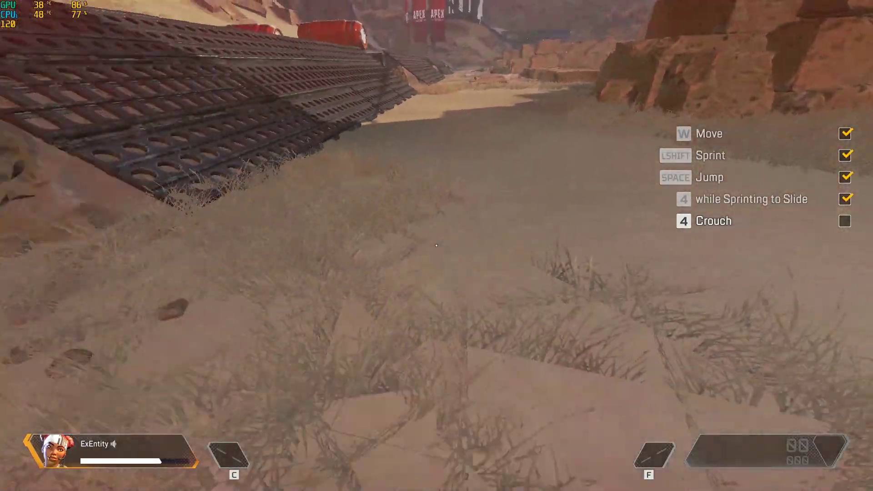
key("w")
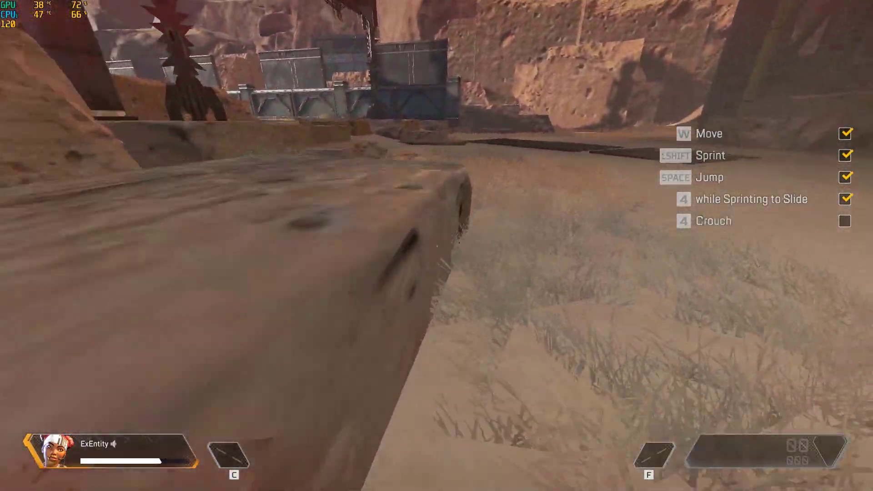
key("w")
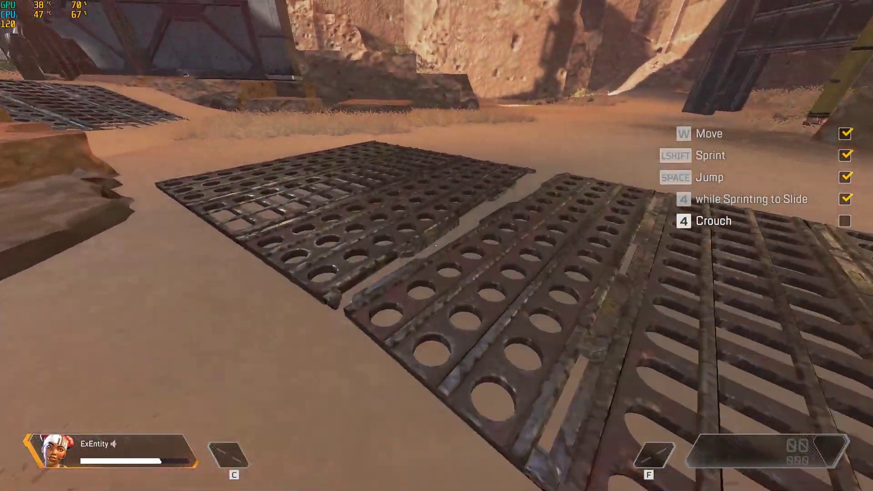
key("w")
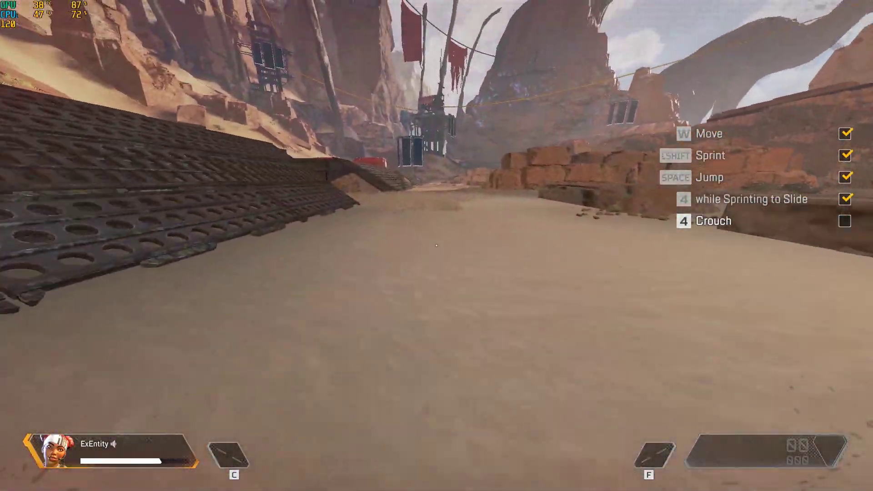
key("w")
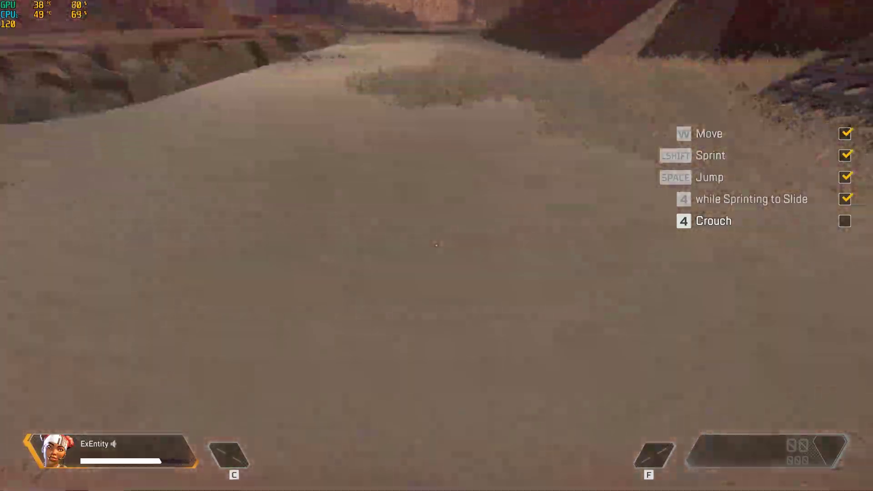
key("w")
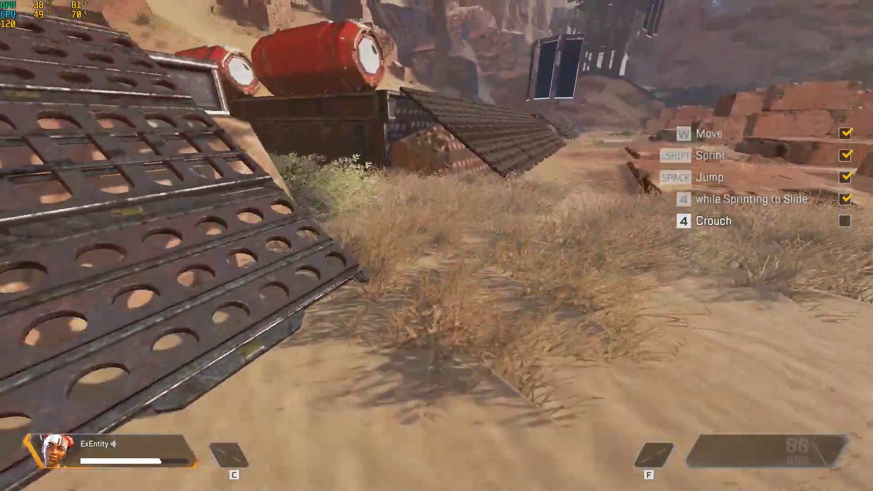